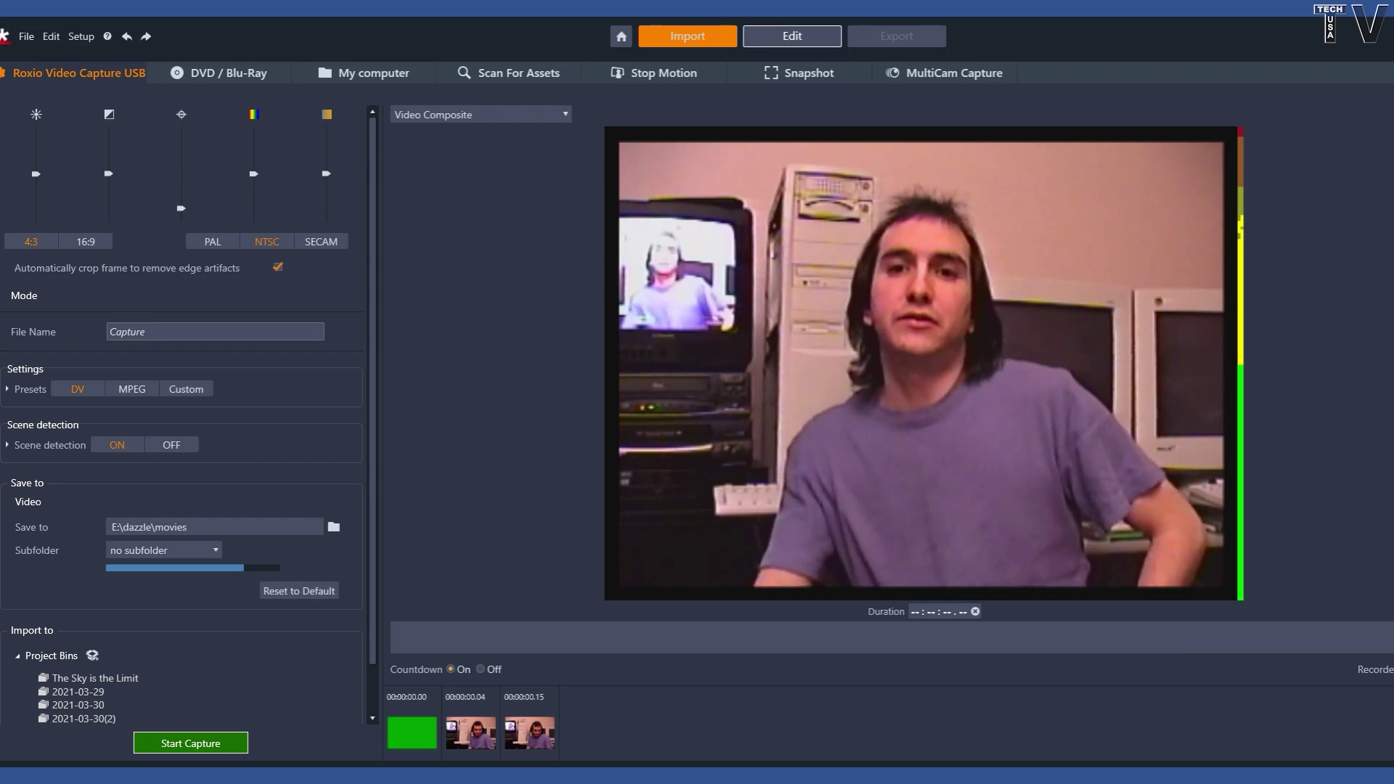
# Go to the editing workspace and play the captured Capture.avi clip from the start of the timeline.
pyautogui.click(792, 36)
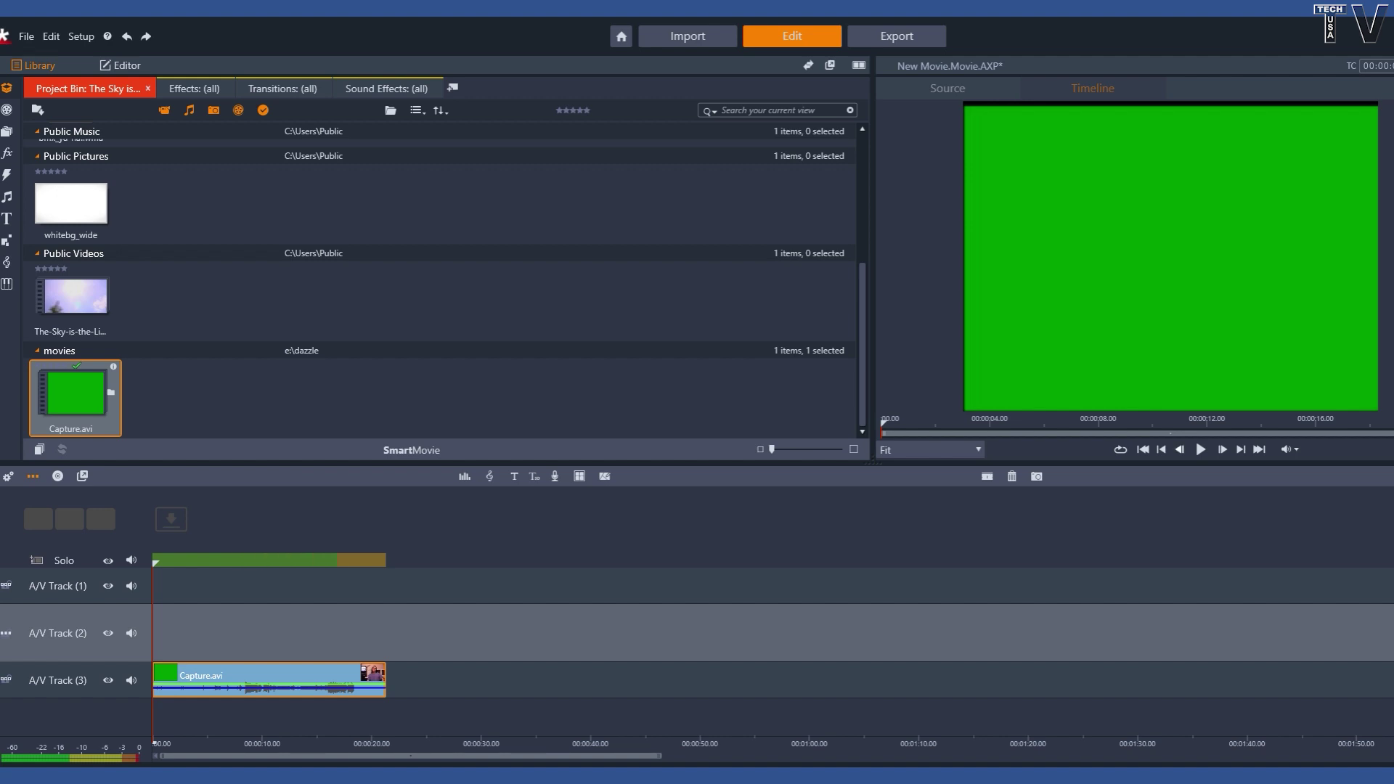
pyautogui.press('space')
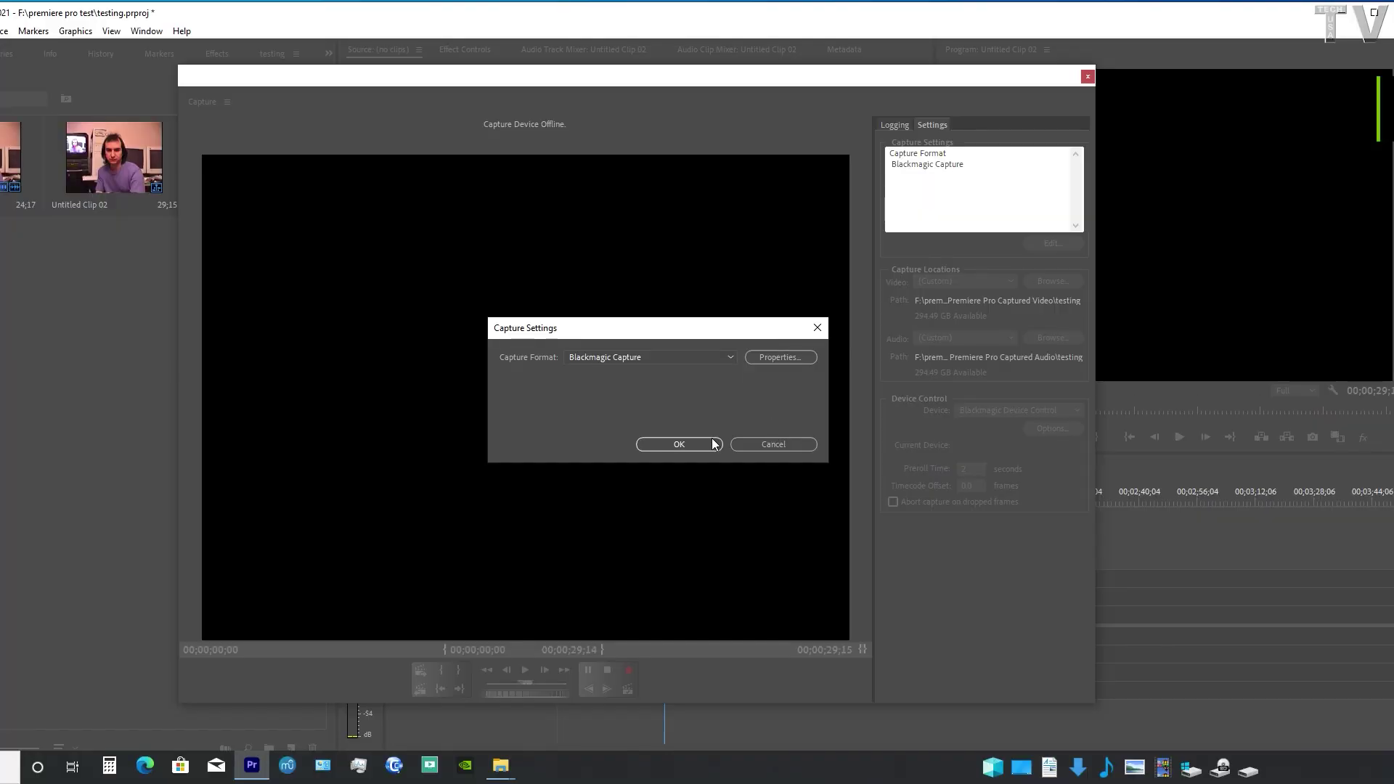
# In Premiere Pro, accept Blackmagic Capture as the capture format and record a clip of about 18 seconds from the tape.
pyautogui.click(695, 450)
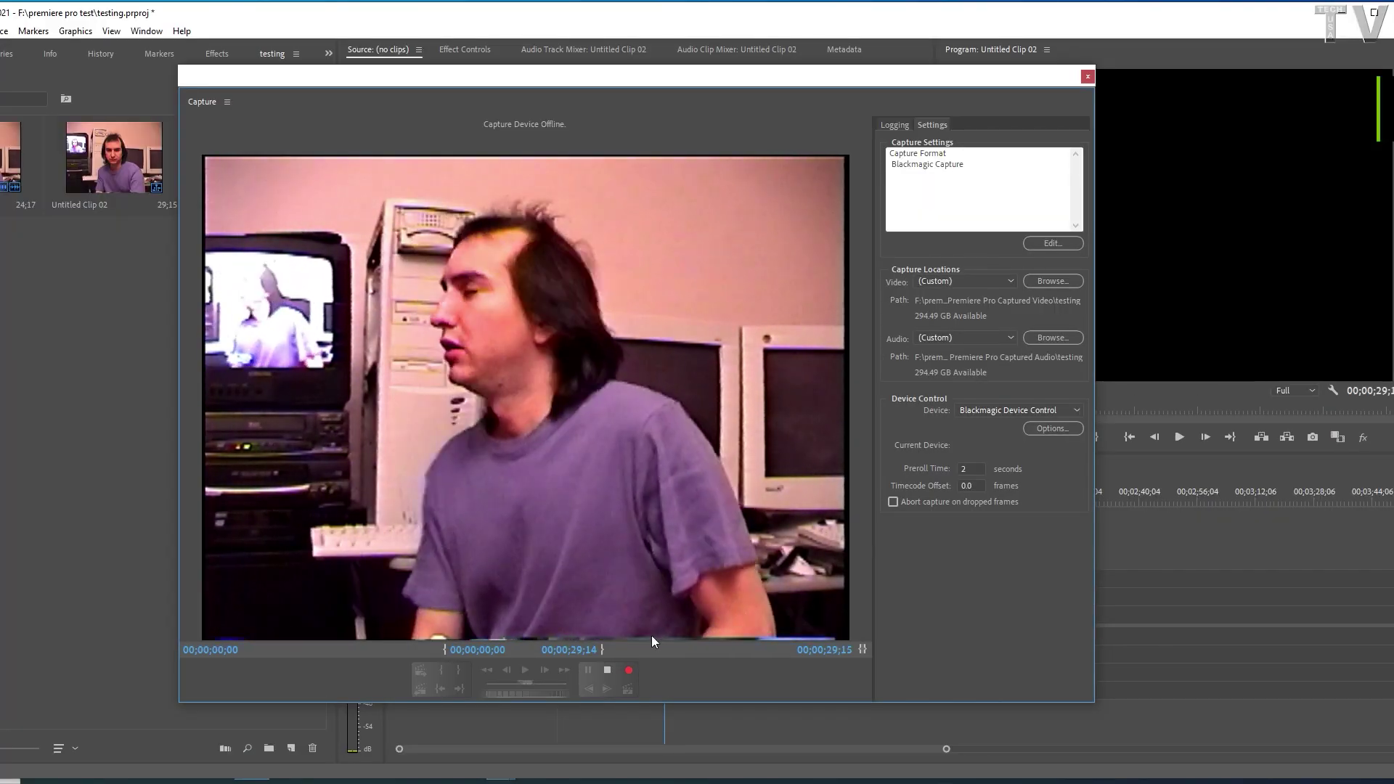
pyautogui.click(629, 672)
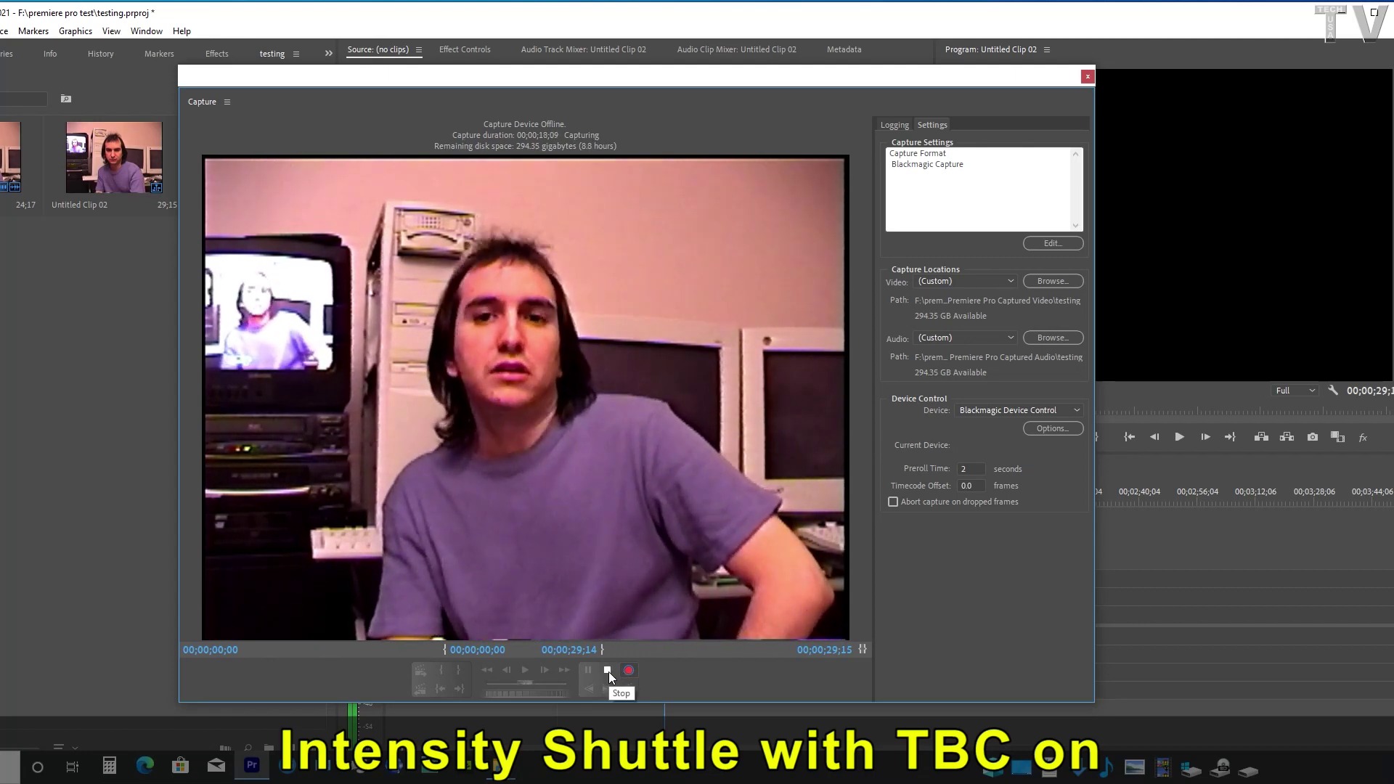
pyautogui.click(609, 671)
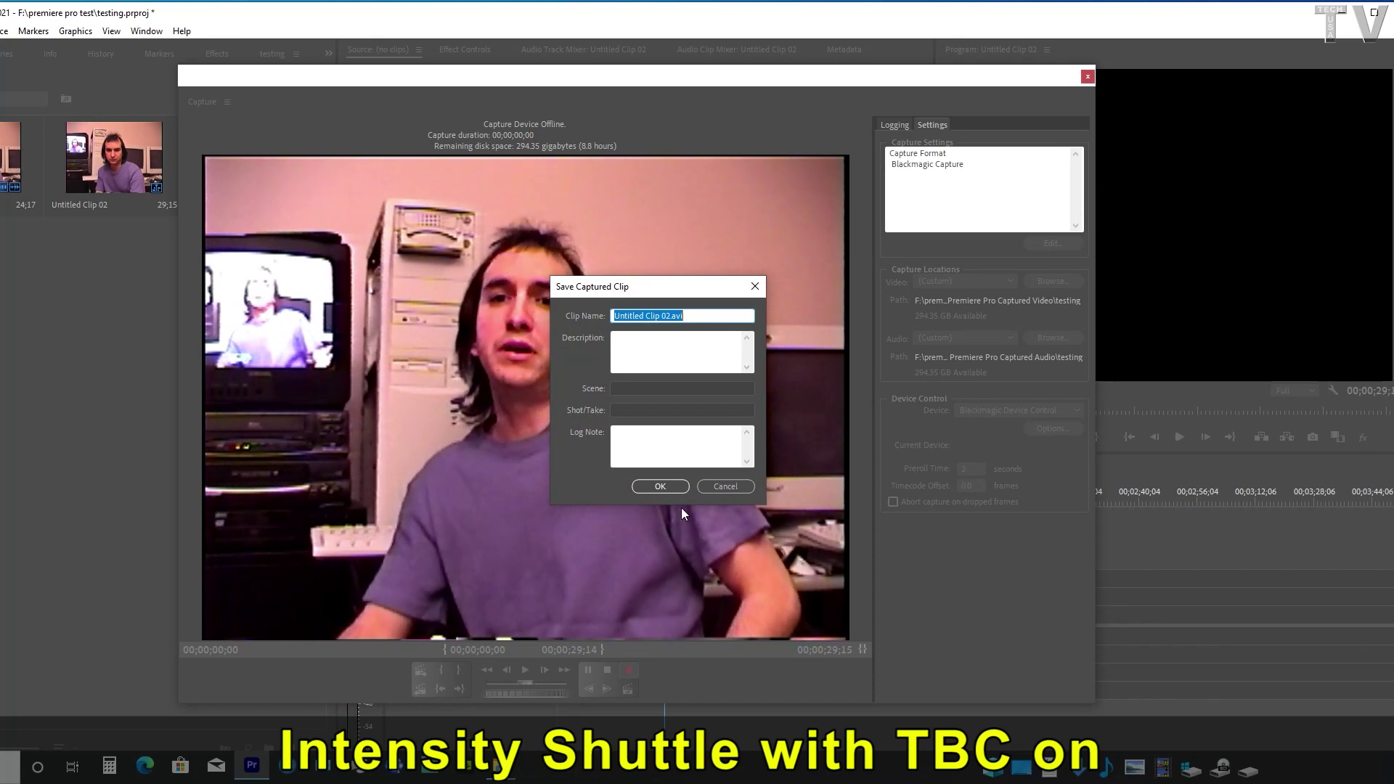
# Try to save the captured clip as Untitled Clip 02.avi, overwriting the existing file.
pyautogui.click(669, 491)
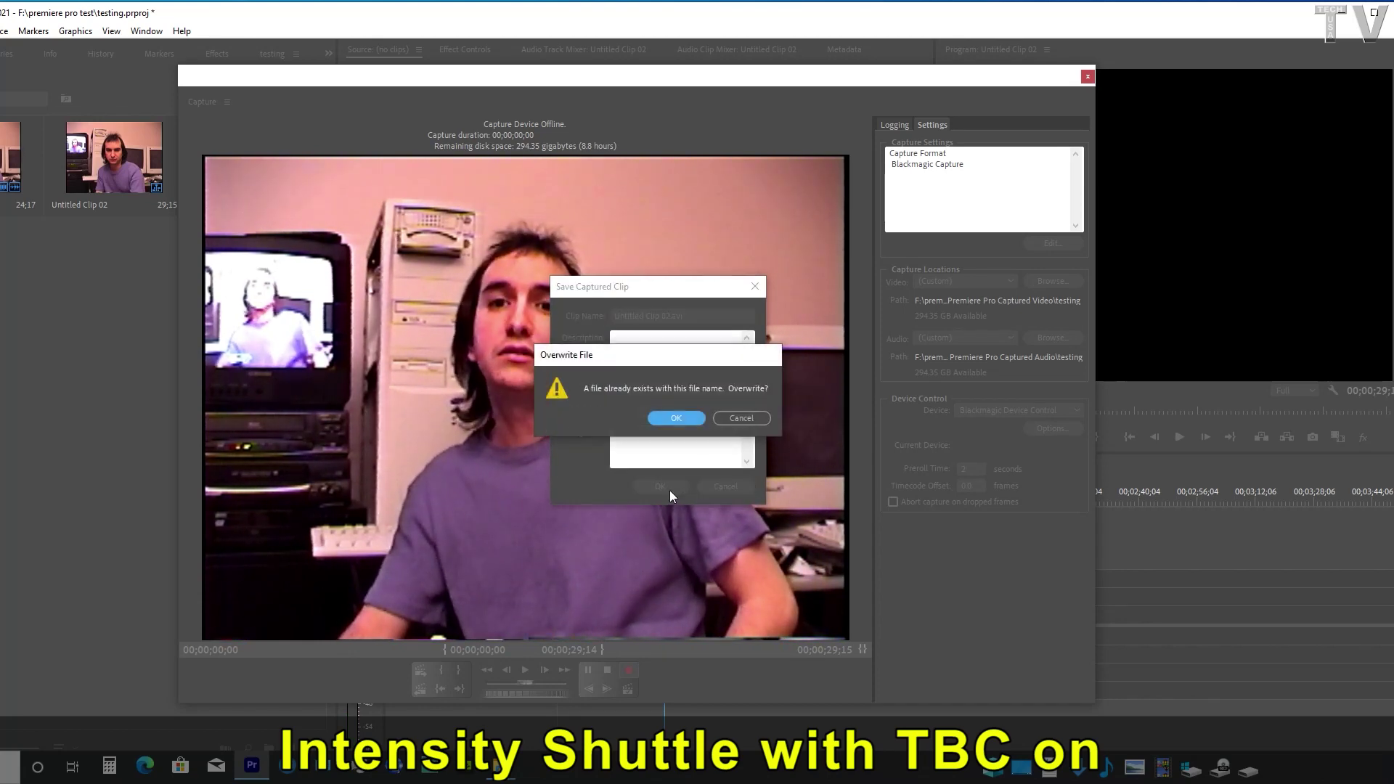
pyautogui.click(684, 420)
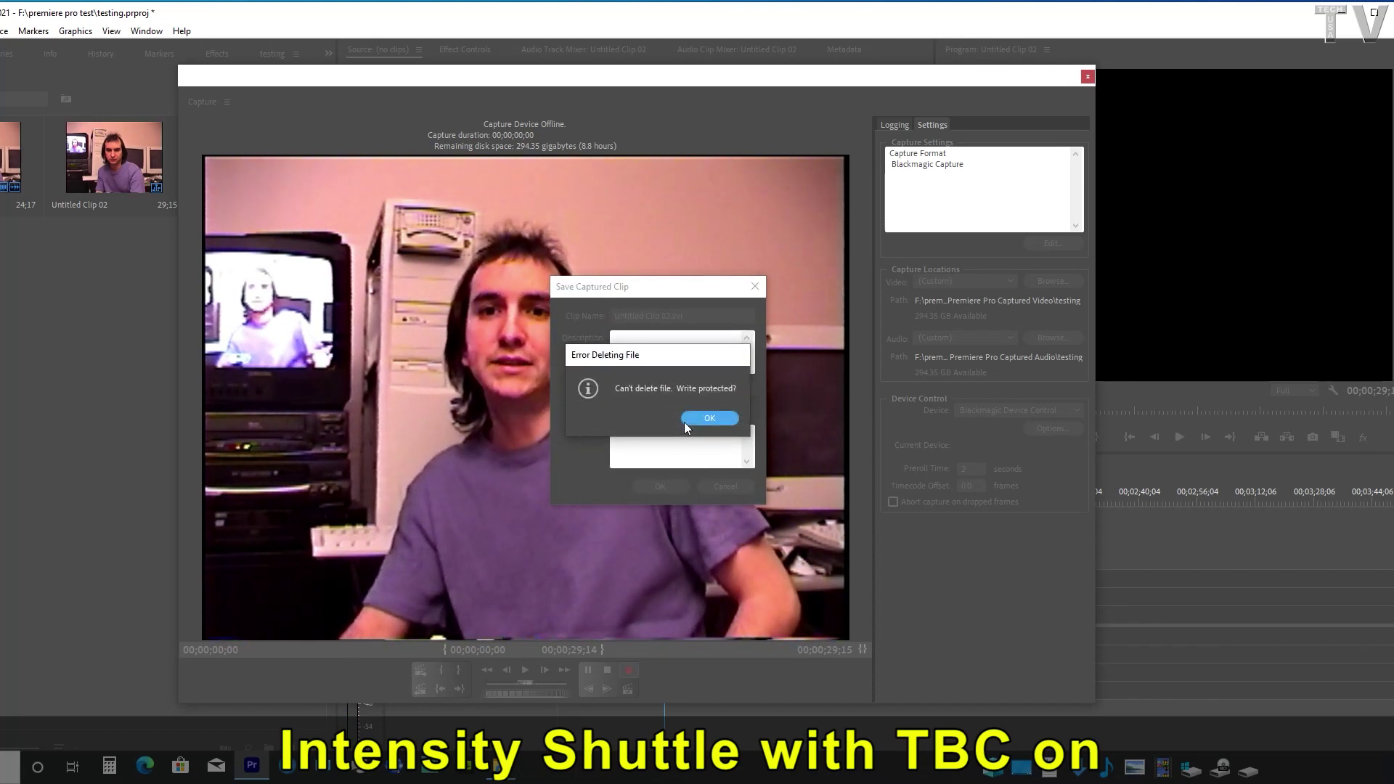
pyautogui.click(710, 419)
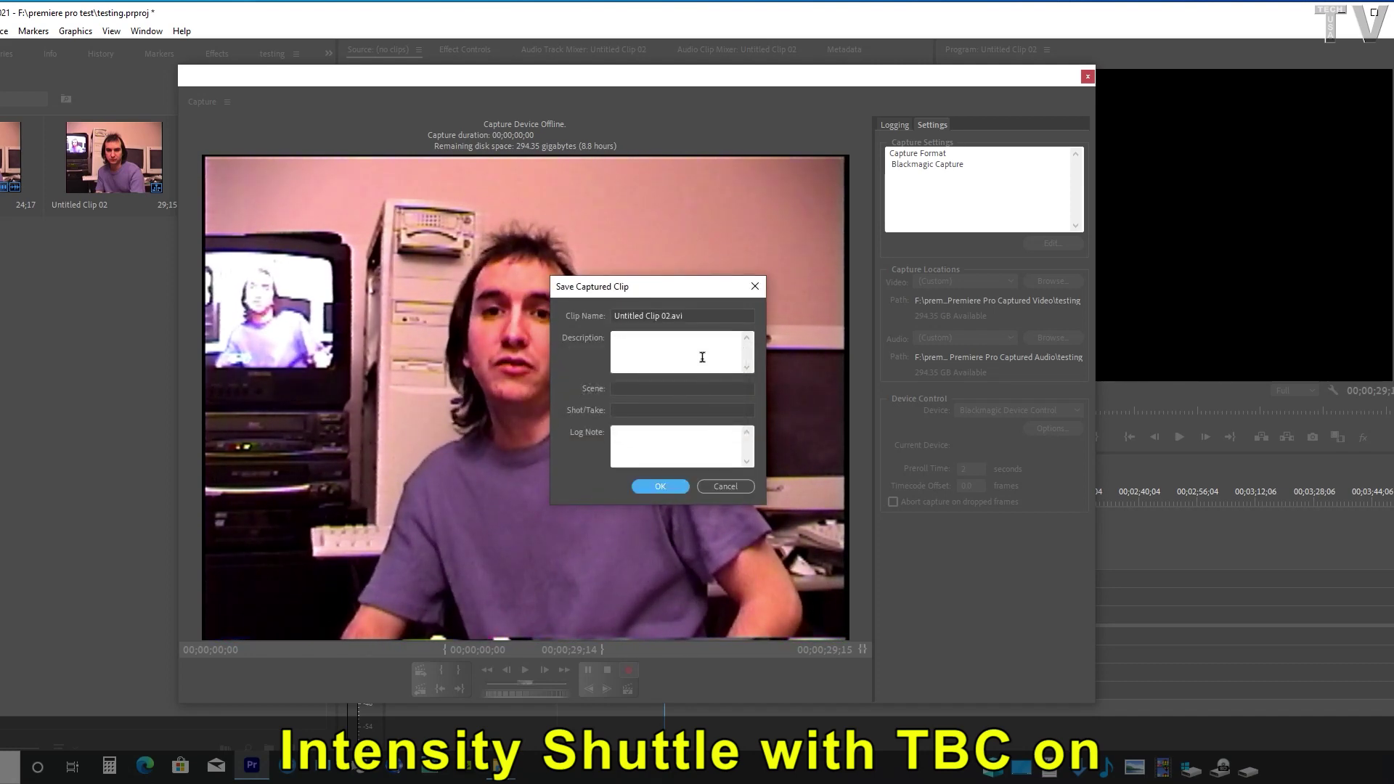
# Save the captured clip under the name "test".
pyautogui.moveTo(689, 315); pyautogui.dragTo(582, 324)
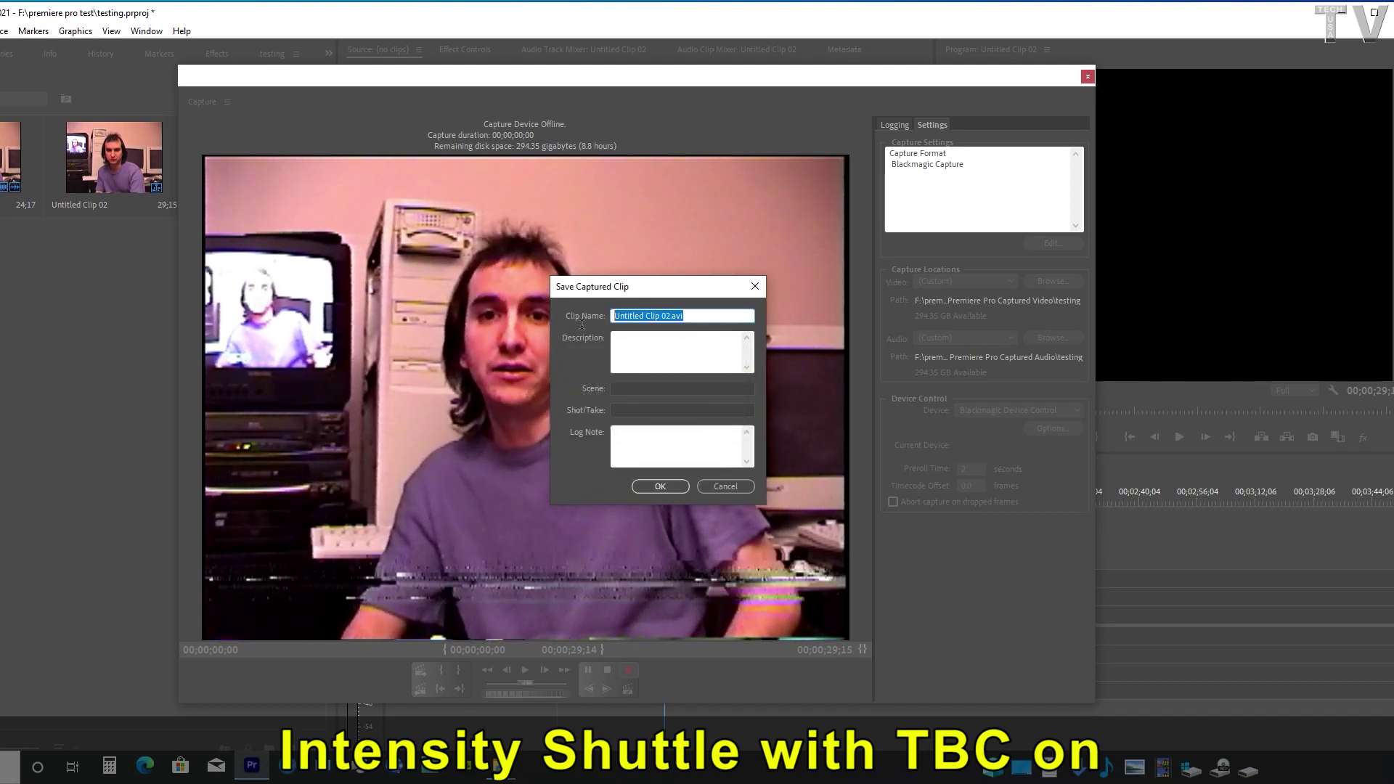
pyautogui.write('t')
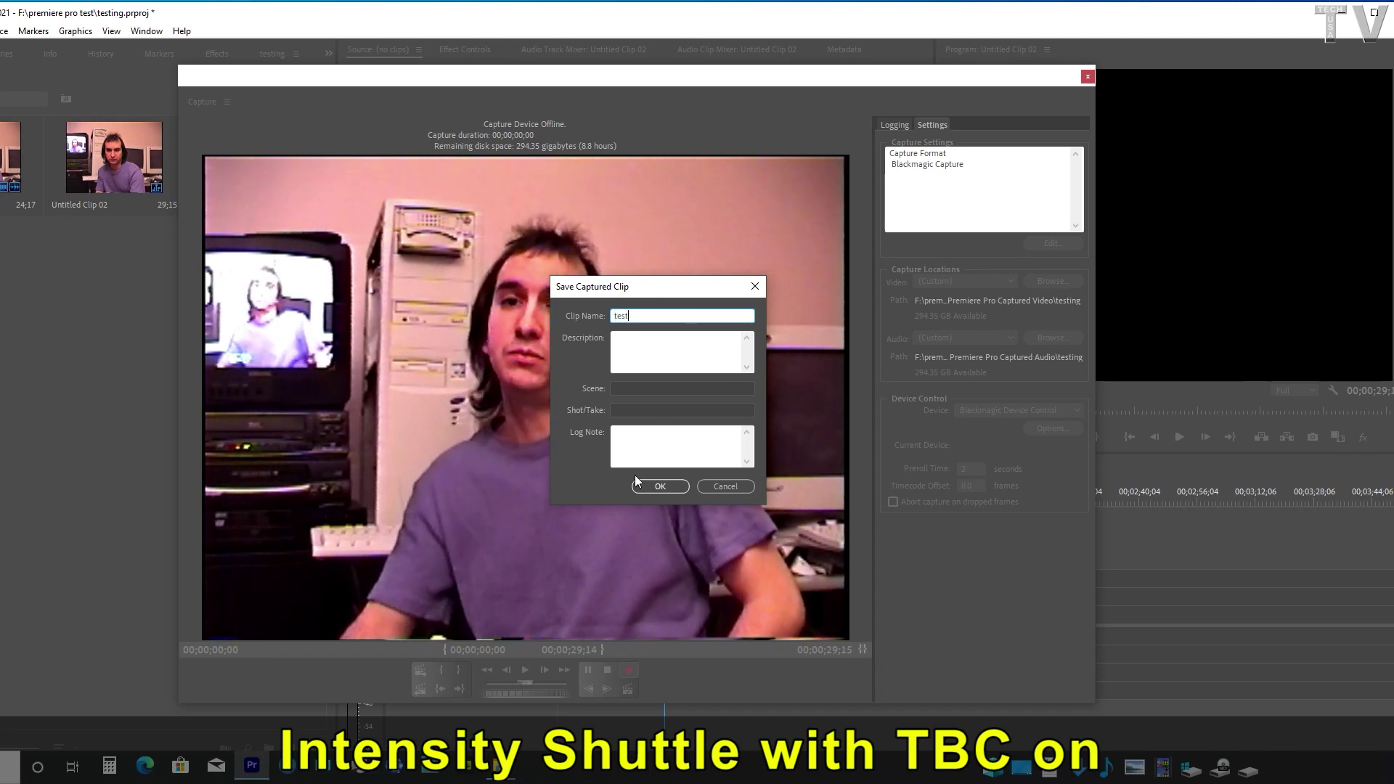
pyautogui.write('est')
pyautogui.click(656, 486)
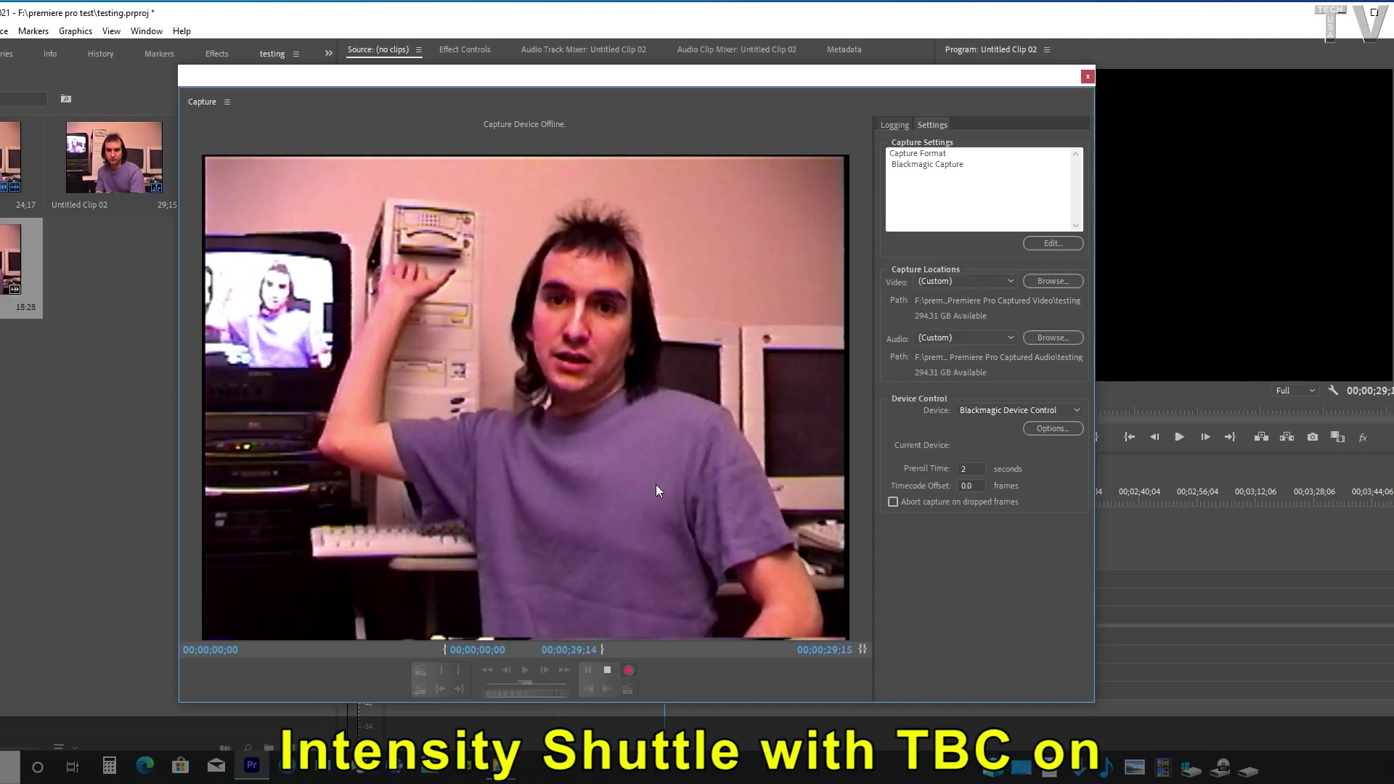
# Close the capture window, append the test clip after the existing clip on track V1 and play it back.
pyautogui.click(1088, 76)
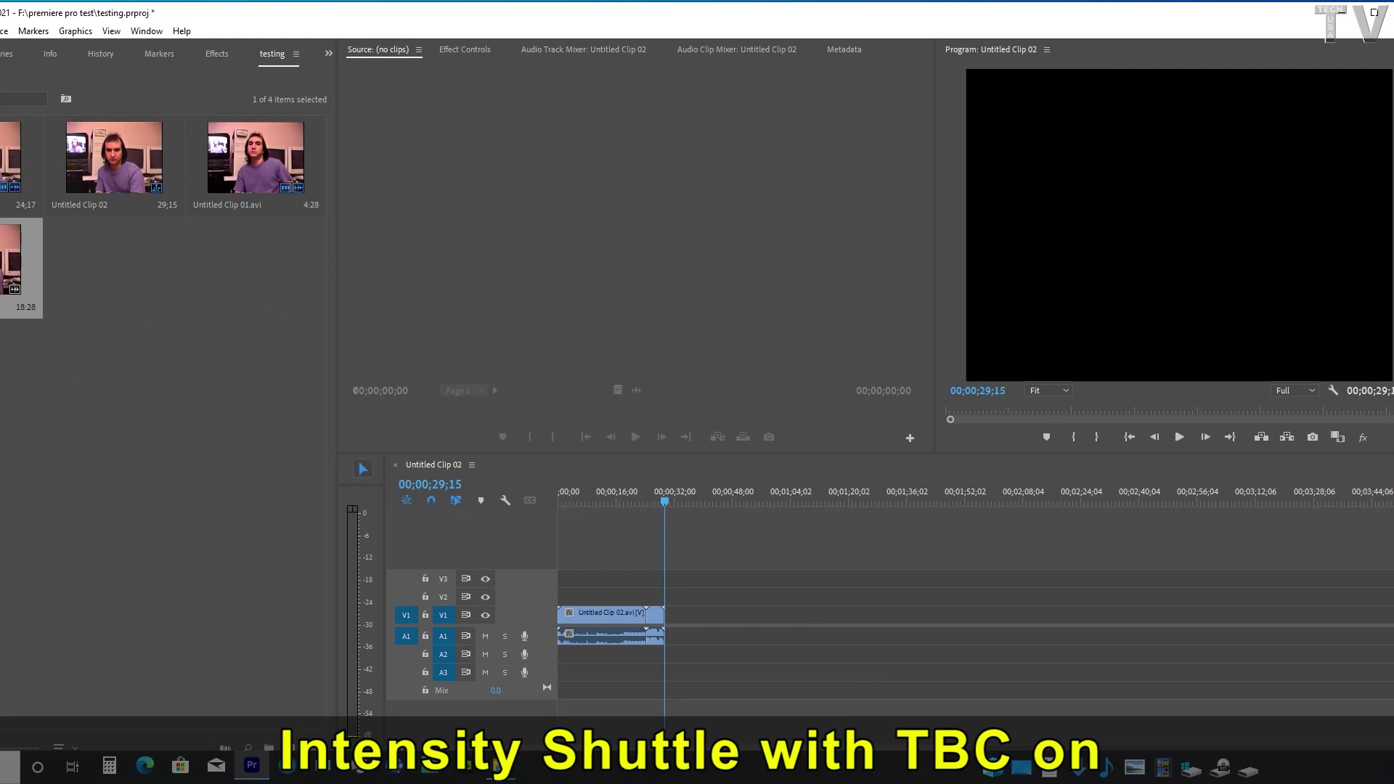
pyautogui.moveTo(770, 536); pyautogui.dragTo(679, 555)
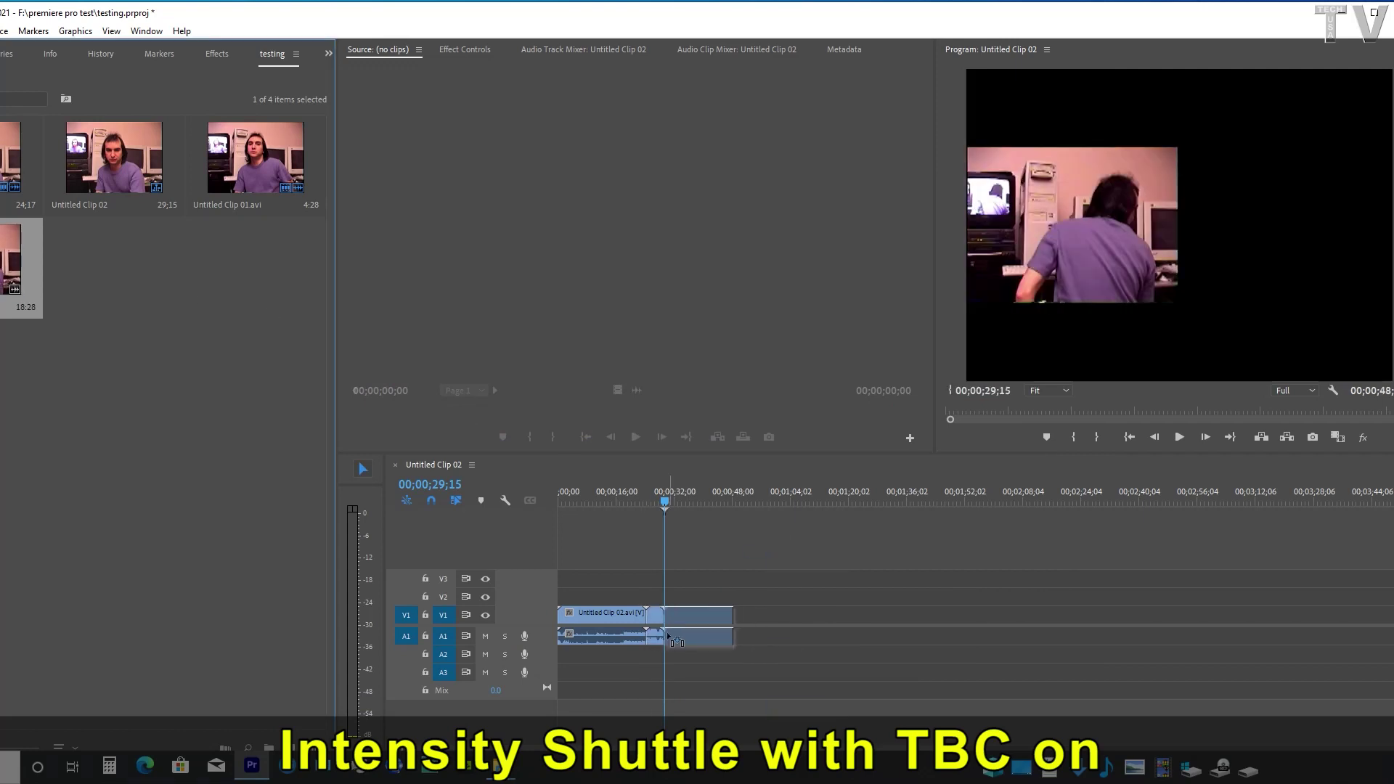
pyautogui.click(1181, 436)
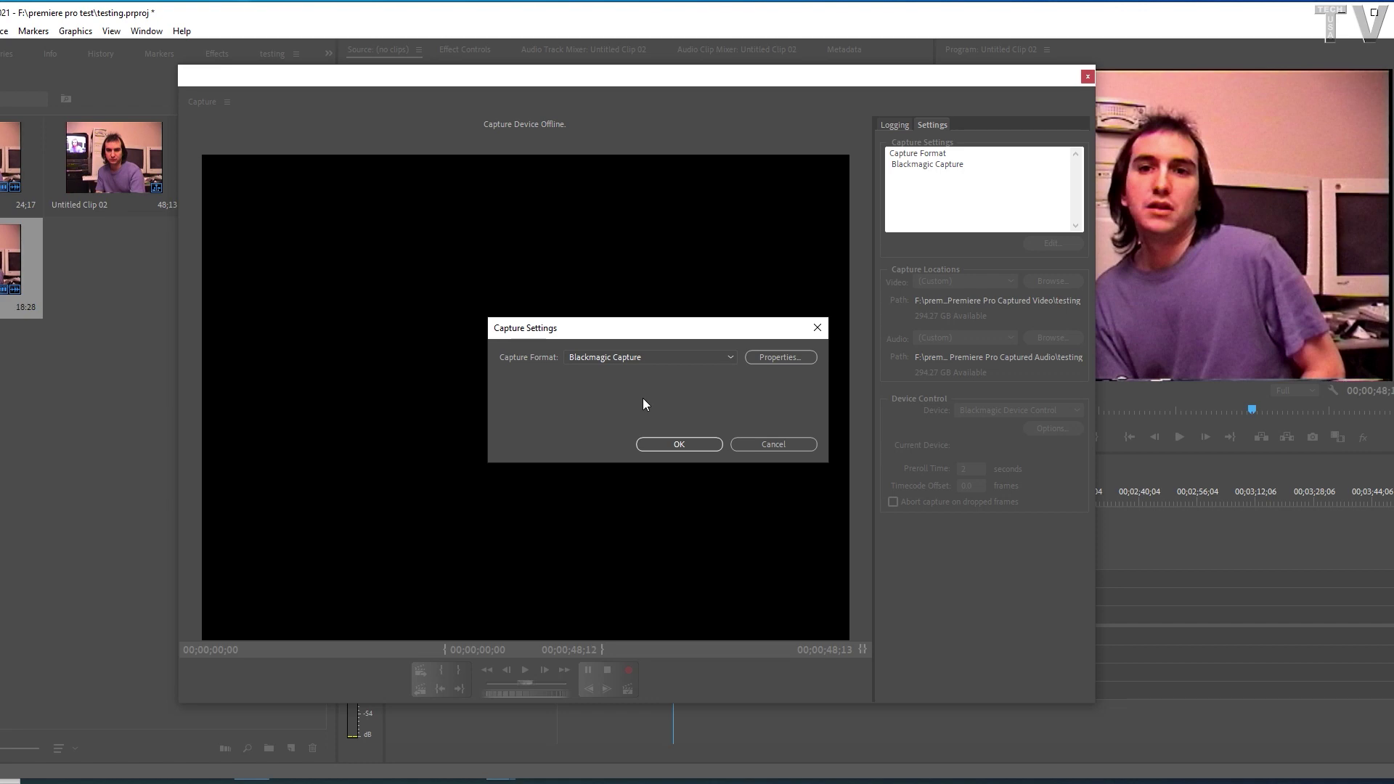
# Record another clip of about 15 seconds with the Blackmagic Capture format and save it as test 01.avi.
pyautogui.click(669, 444)
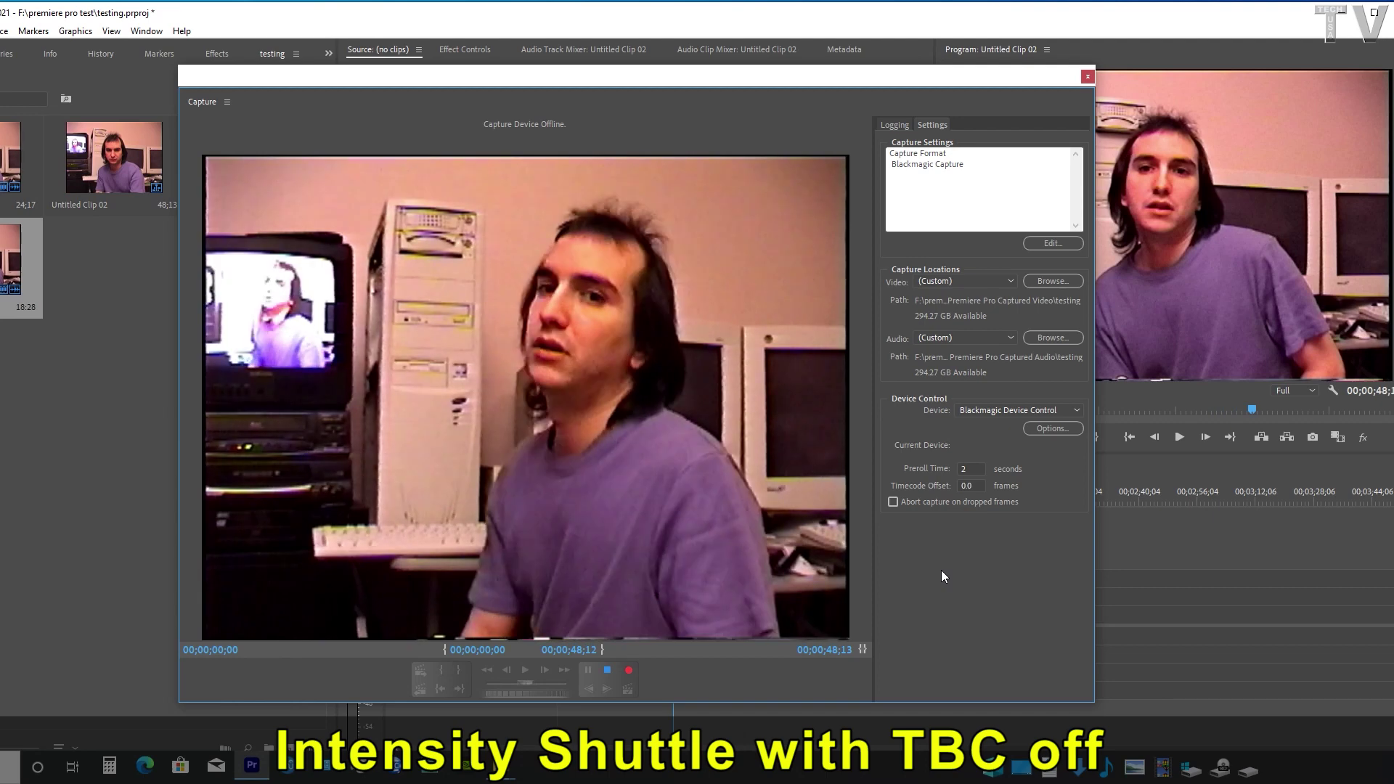
pyautogui.click(629, 677)
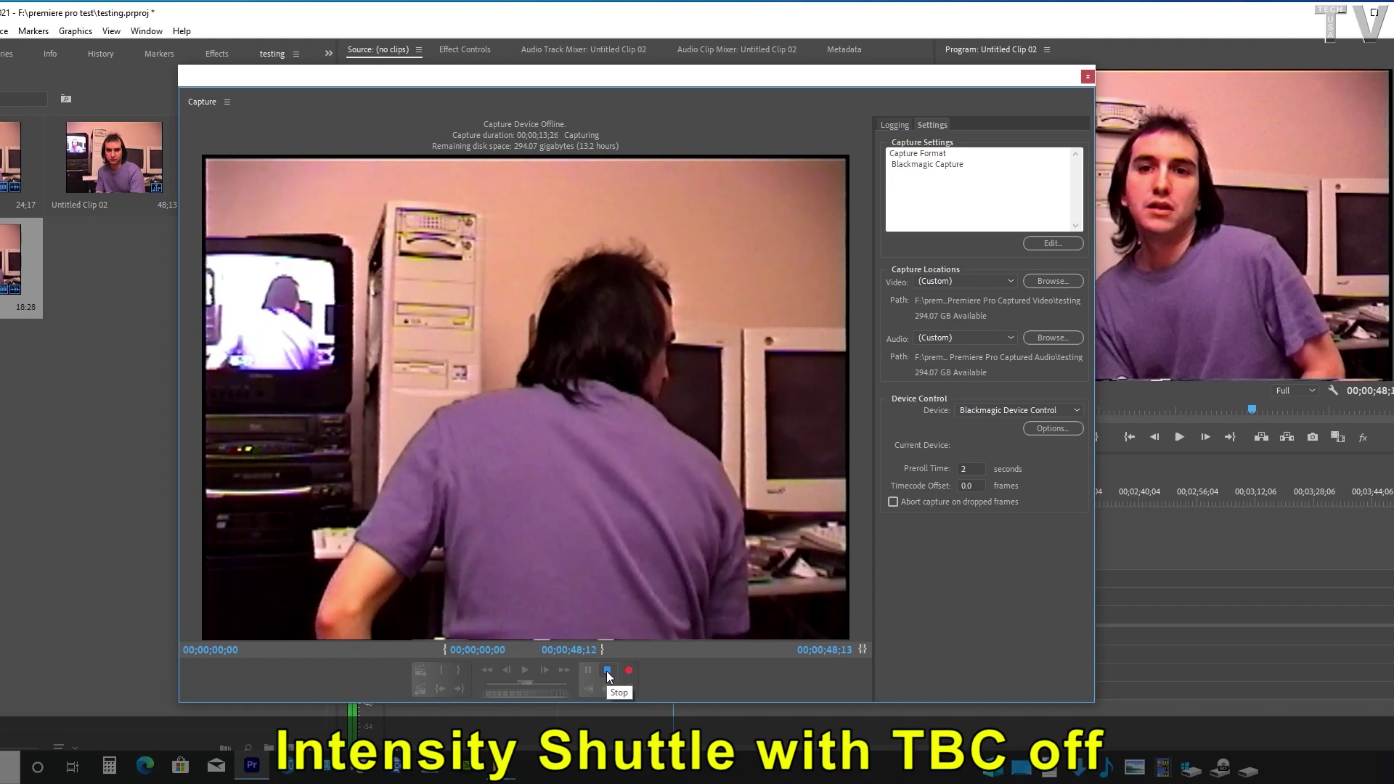
pyautogui.click(607, 671)
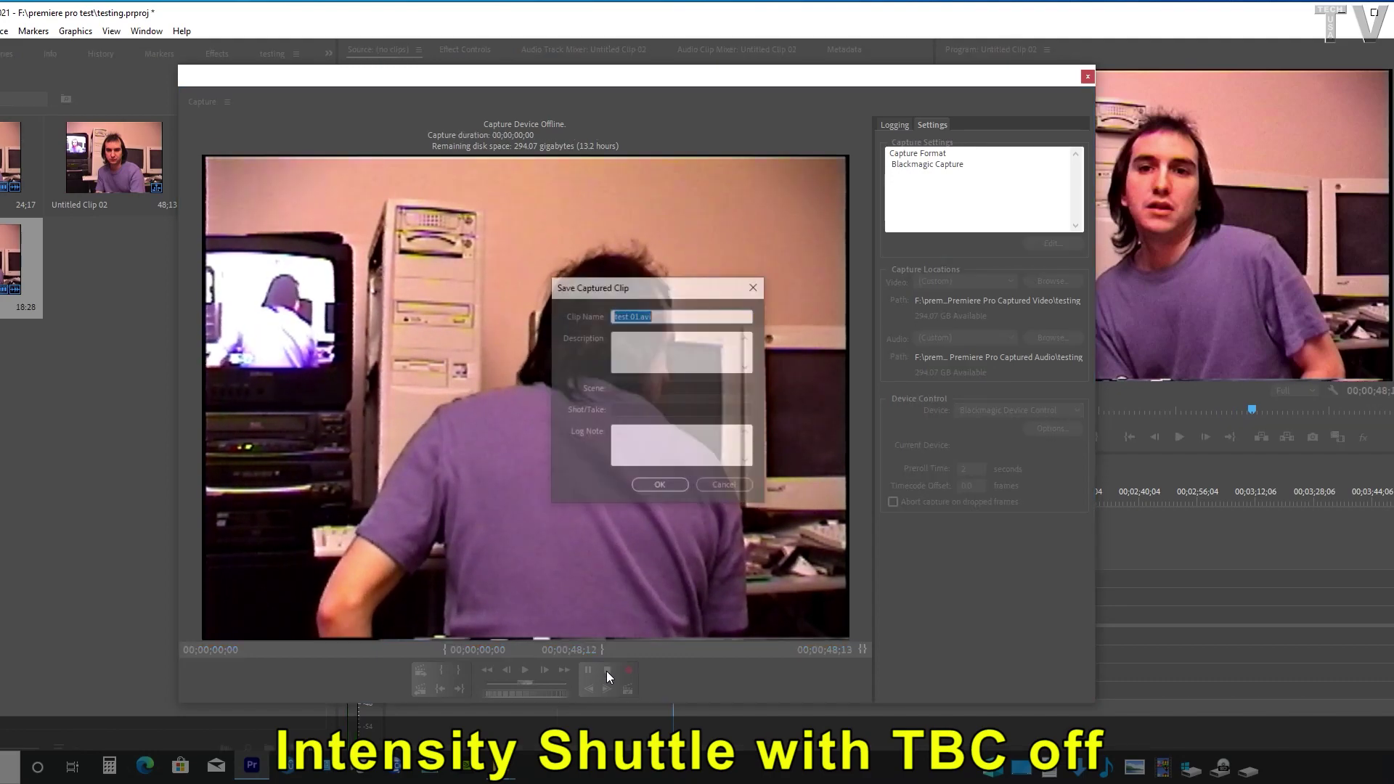
pyautogui.click(660, 487)
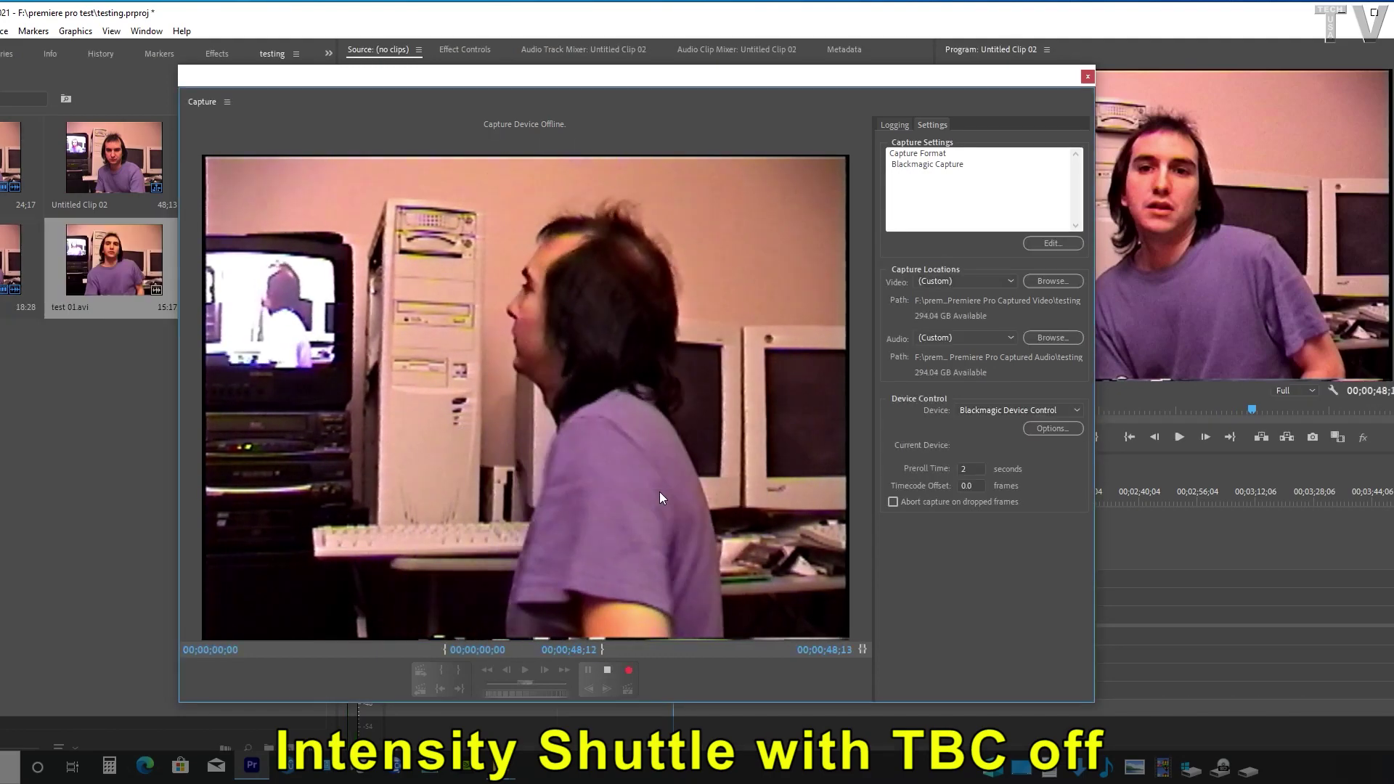
# Close the capture window, append test 01.avi after the test clip on the timeline and place the playhead near its start.
pyautogui.click(1087, 76)
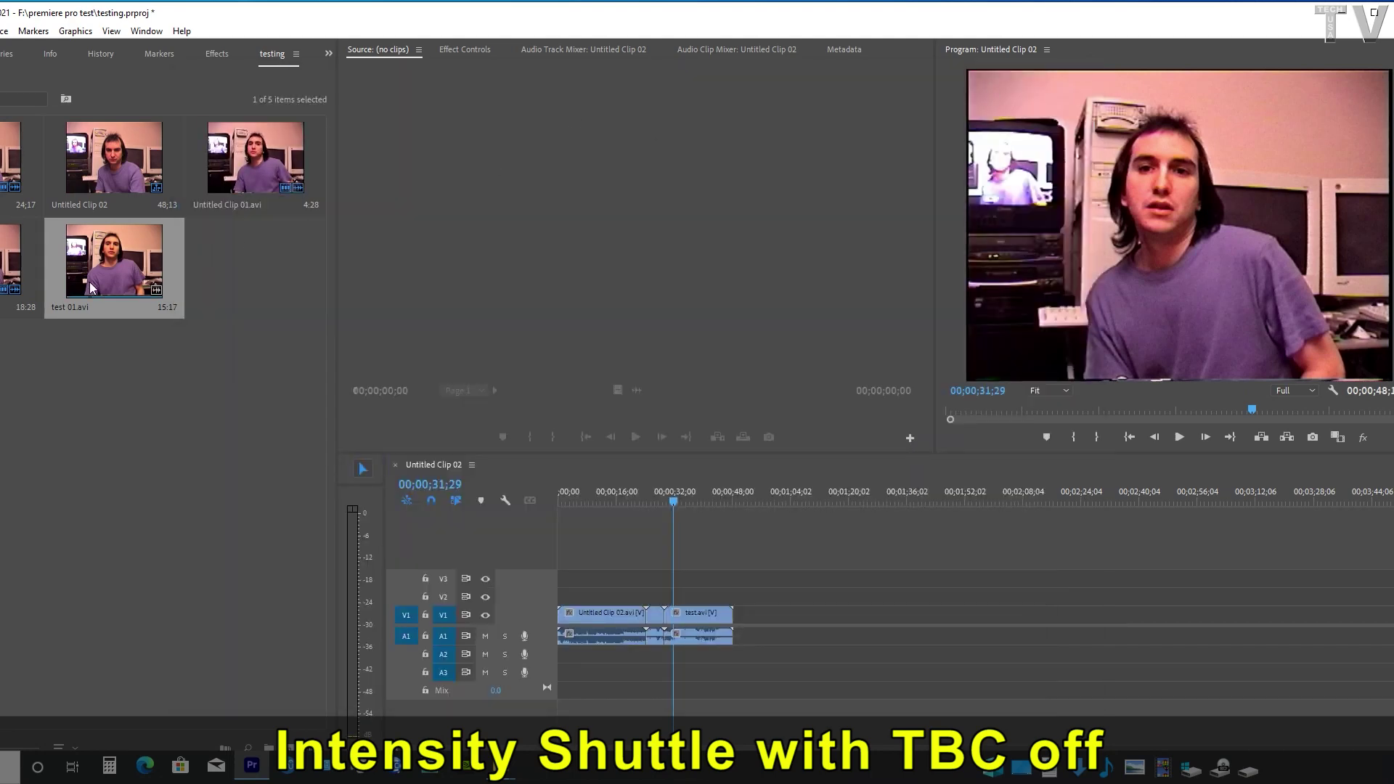
pyautogui.moveTo(559, 377); pyautogui.dragTo(741, 637)
pyautogui.click(738, 491)
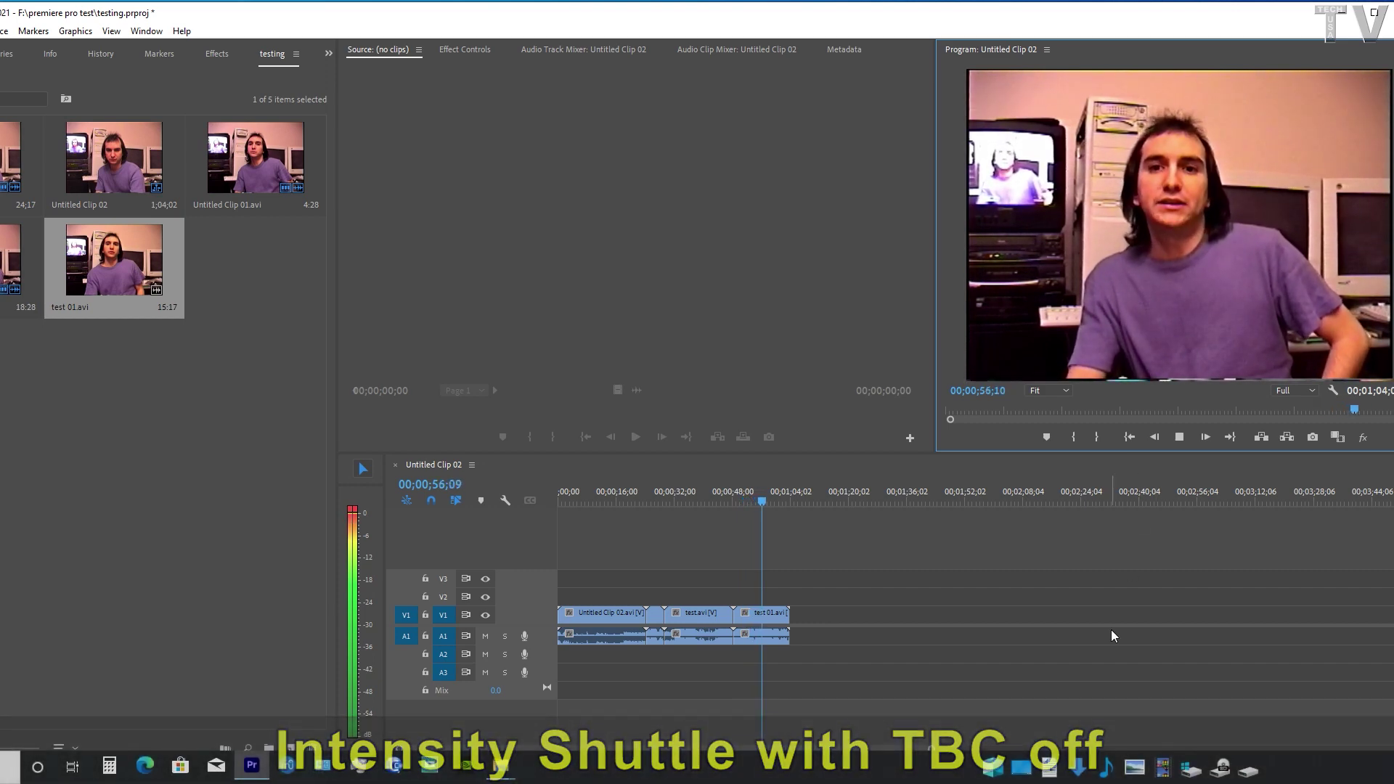
# Record a clip of about 20 seconds with the DV capture format and save it as test 02.avi.
pyautogui.press('F5')
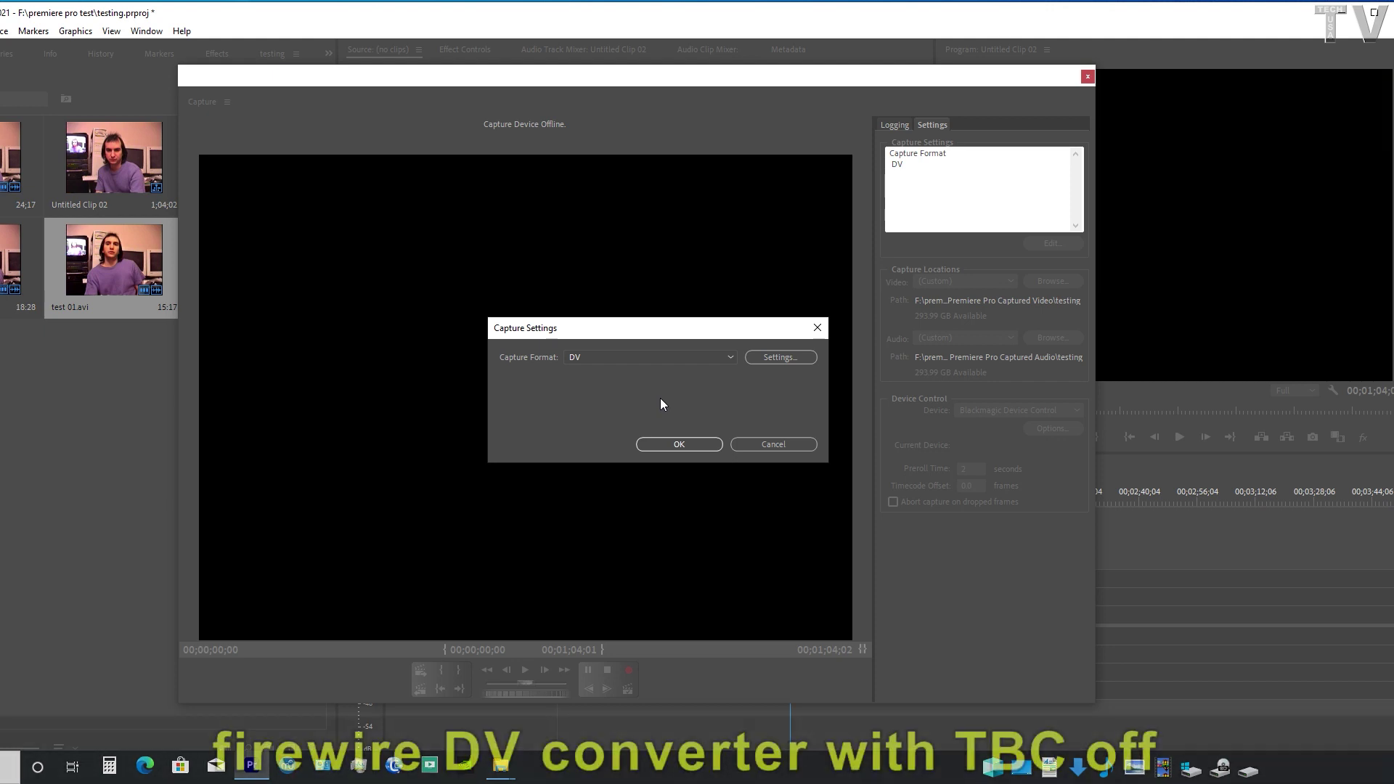
pyautogui.click(674, 446)
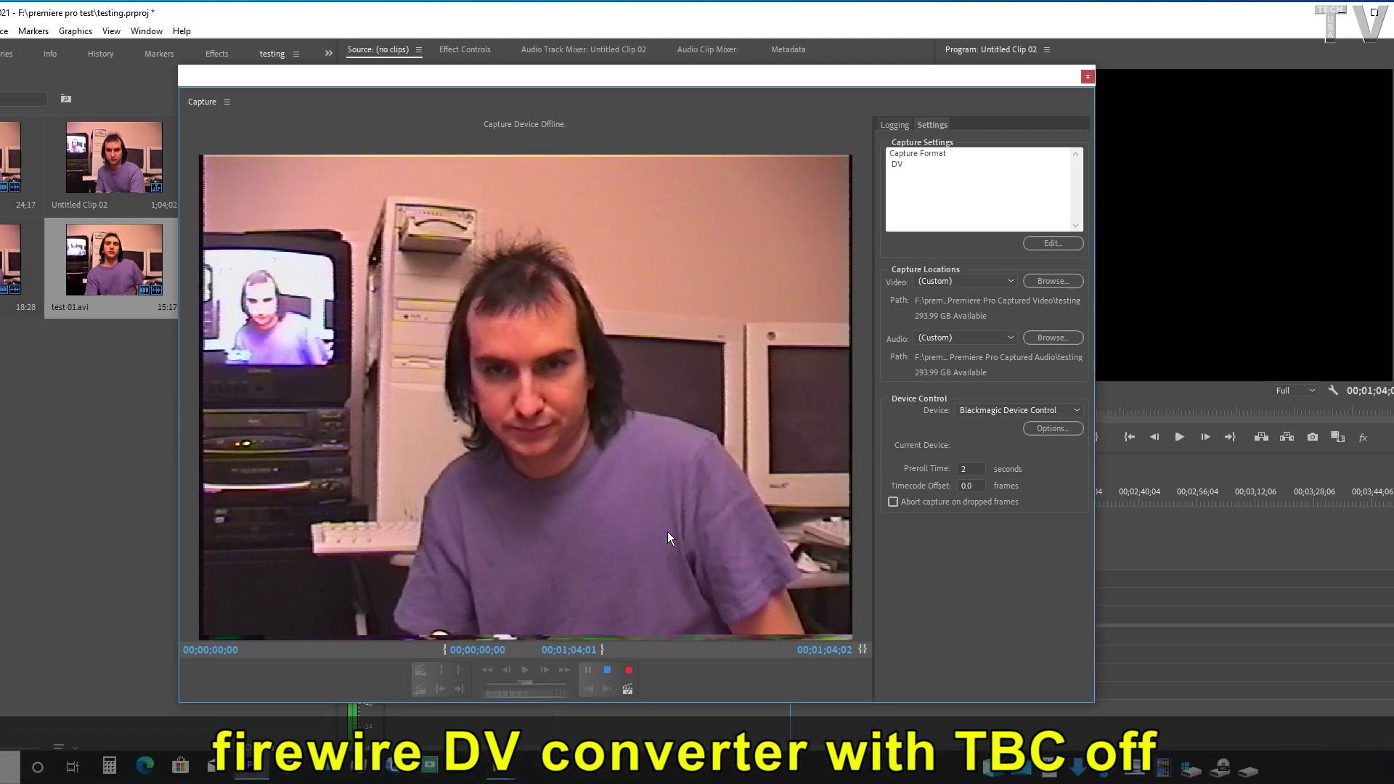
pyautogui.click(628, 673)
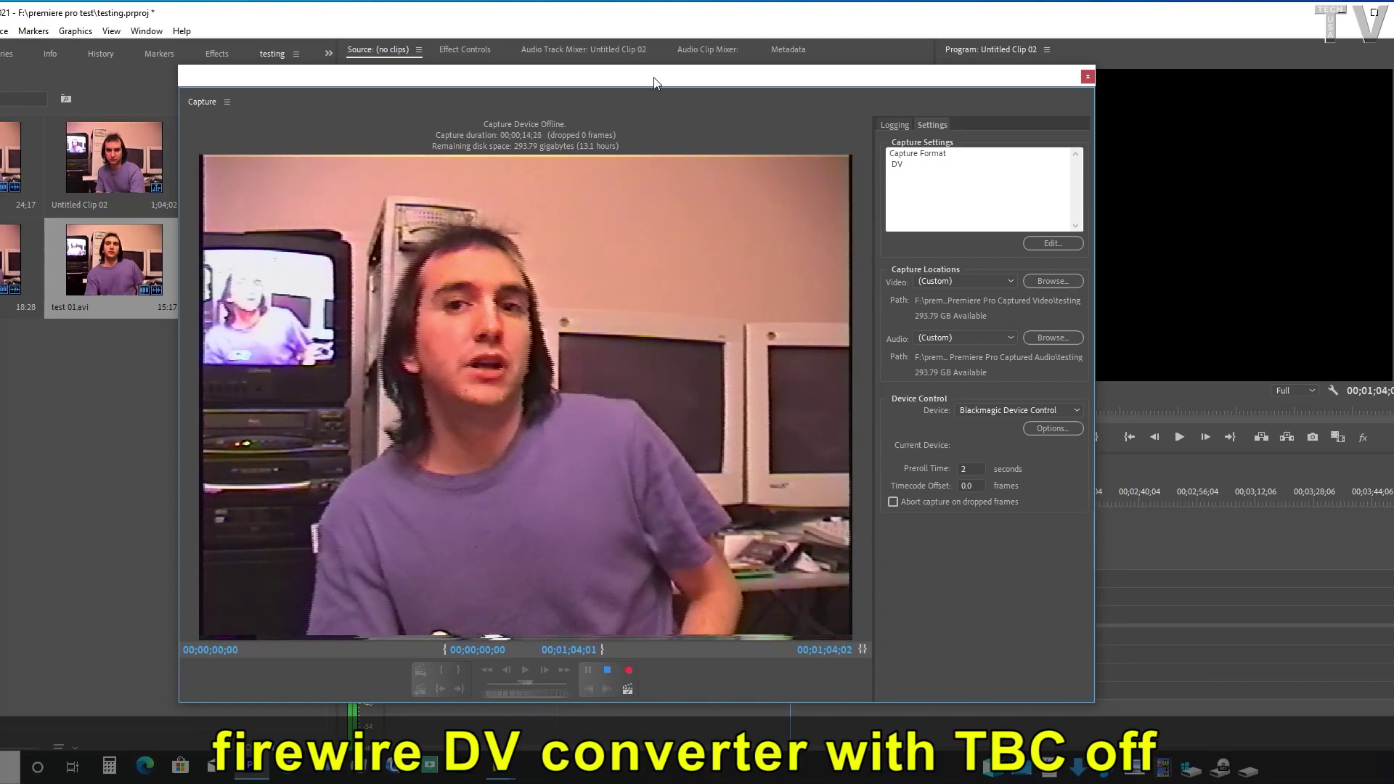
pyautogui.moveTo(656, 77); pyautogui.dragTo(920, 81)
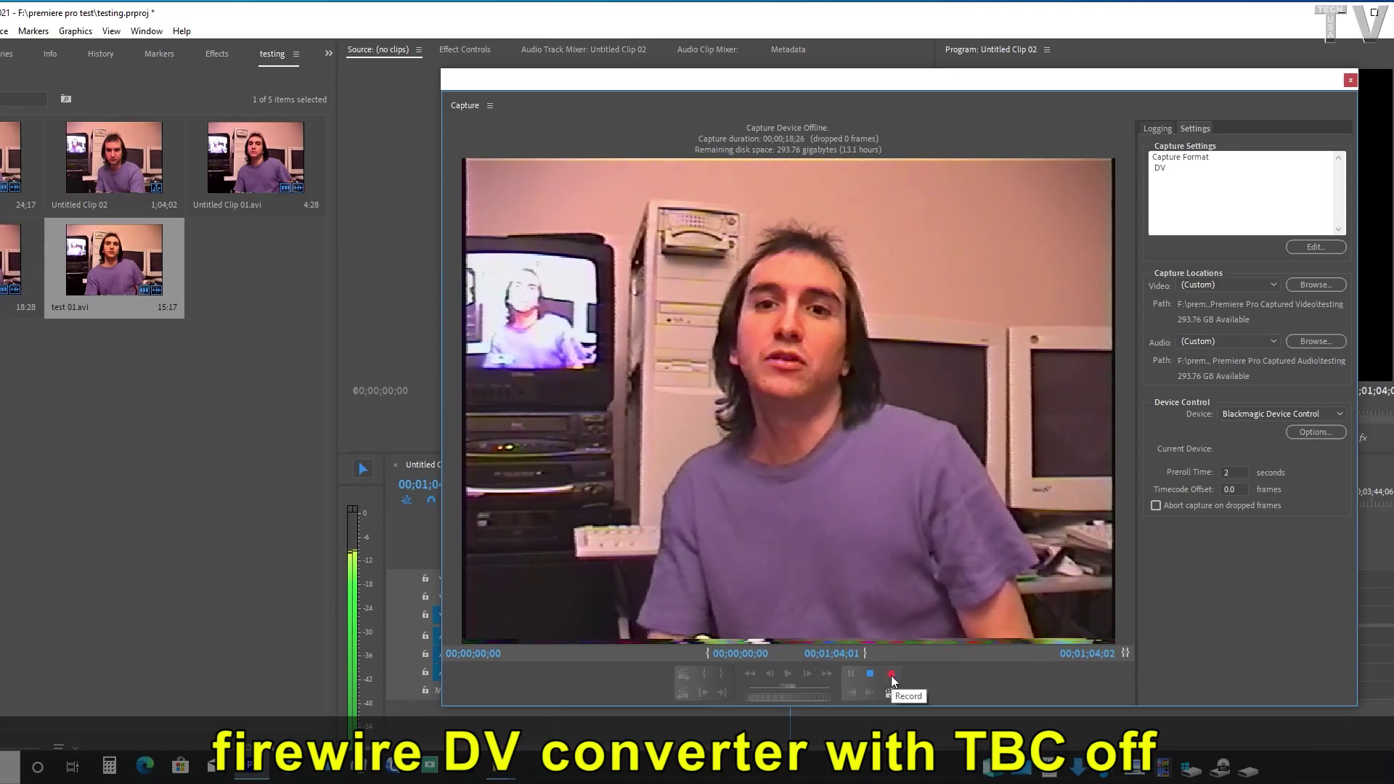
pyautogui.click(870, 674)
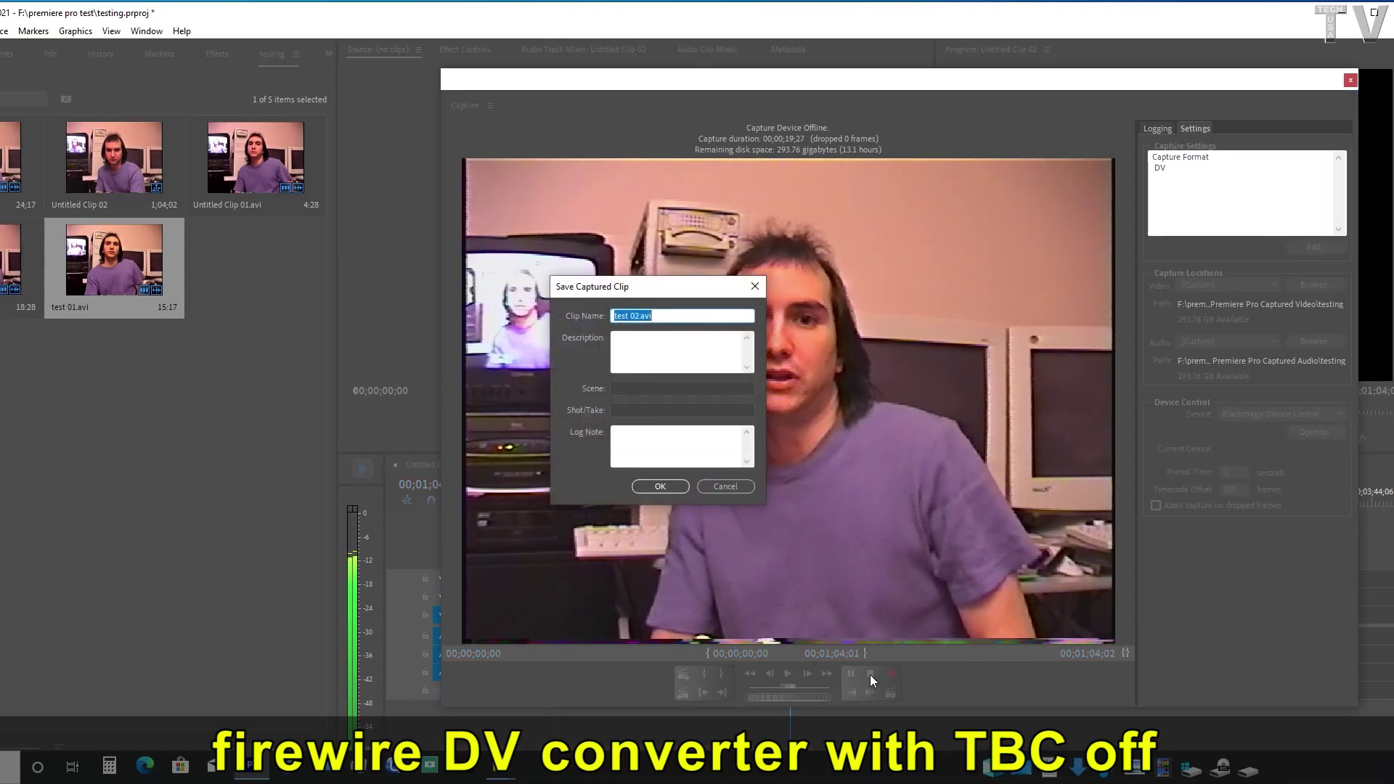
pyautogui.click(661, 487)
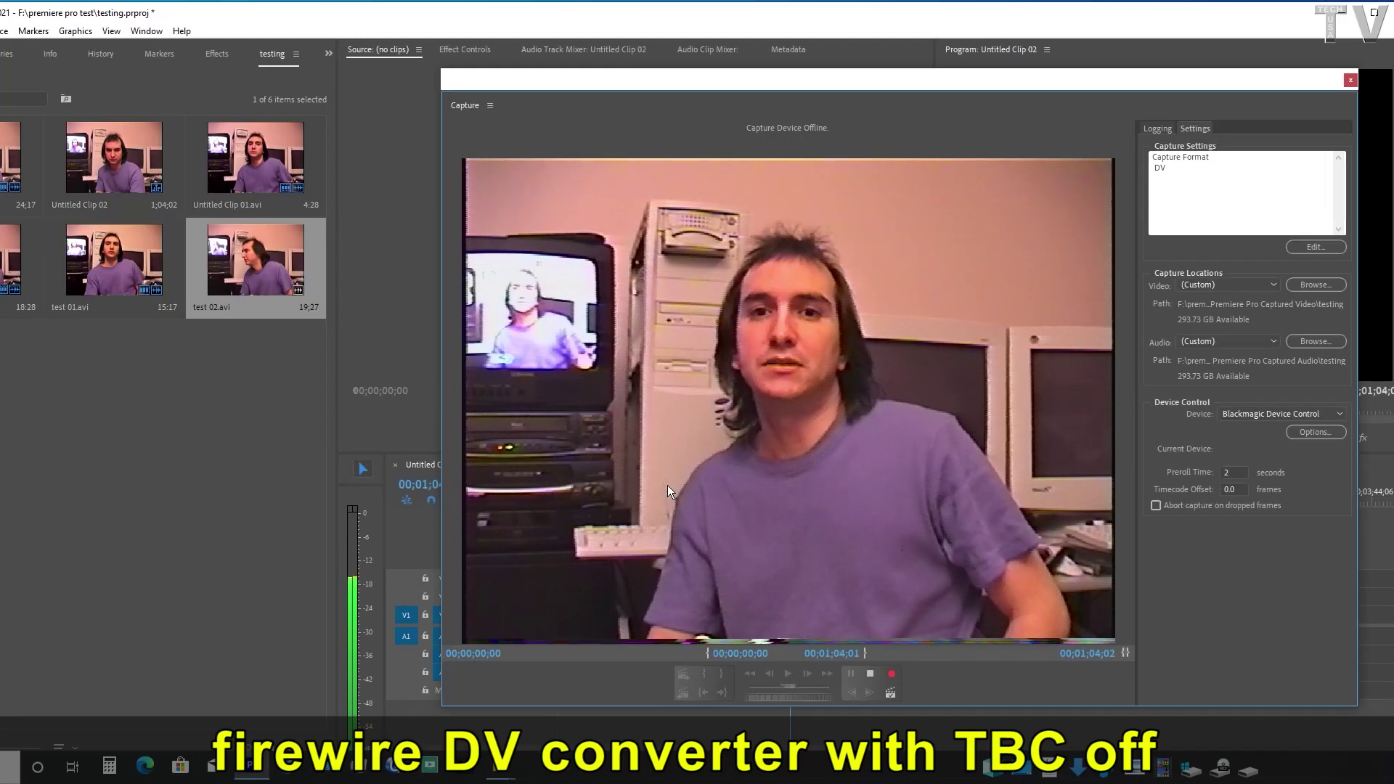
# Close the capture window, append test 02.avi after test 01.avi on the timeline and play it back.
pyautogui.click(1351, 80)
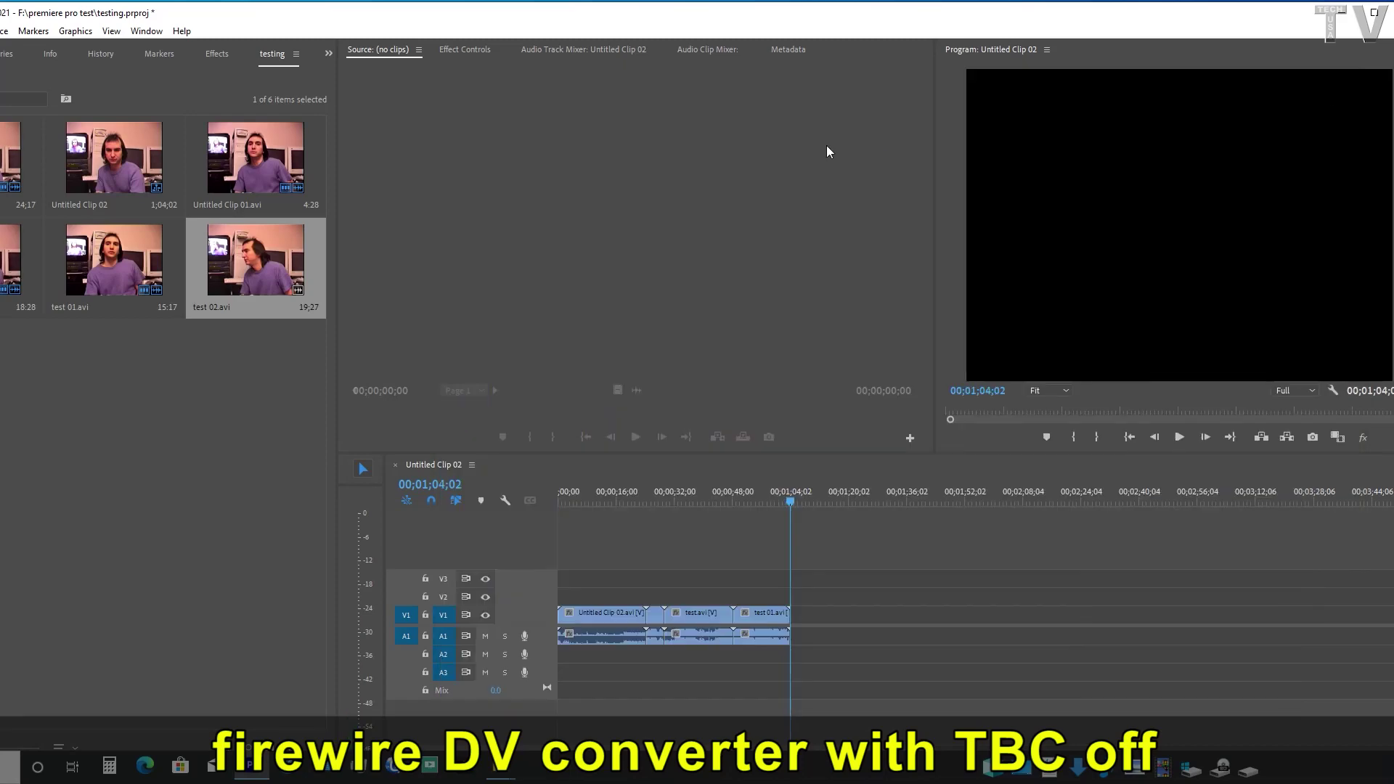
pyautogui.moveTo(259, 274); pyautogui.dragTo(811, 576)
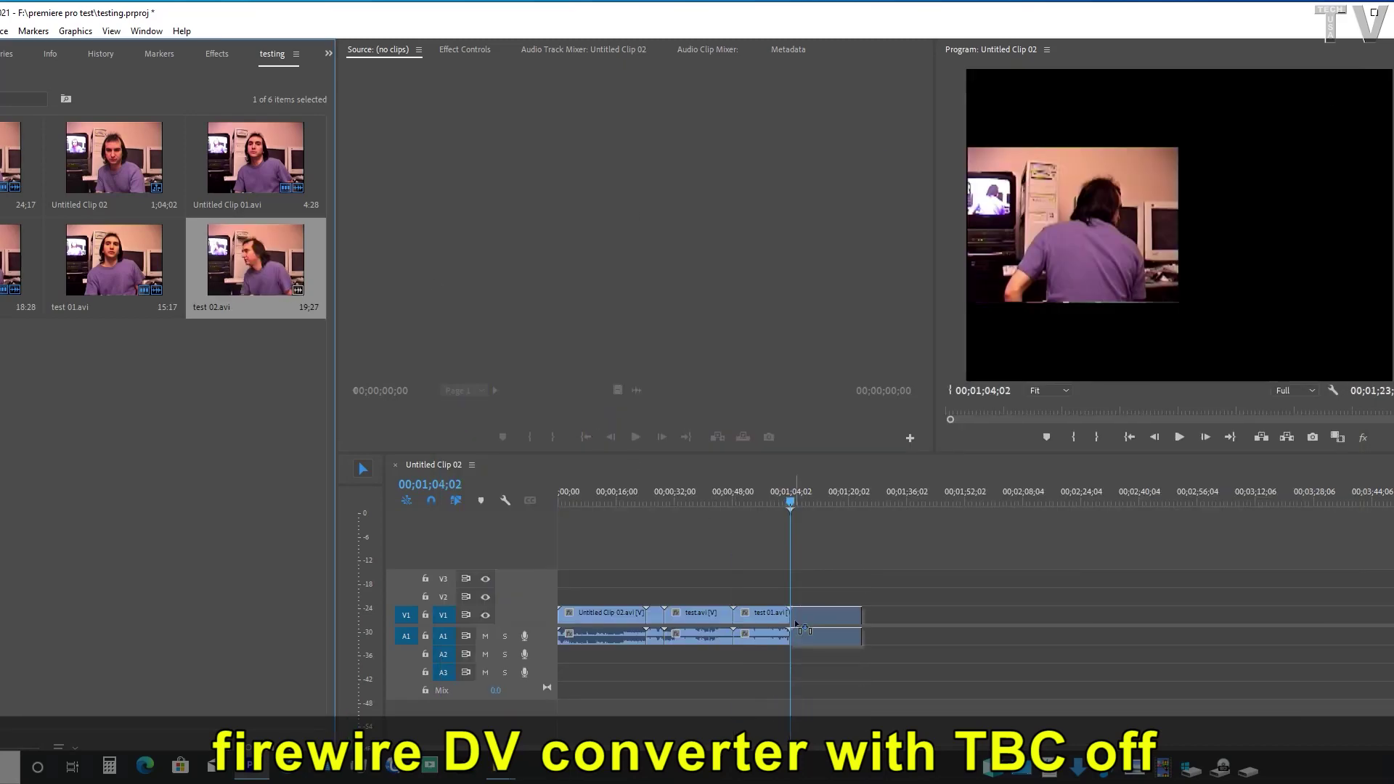
pyautogui.click(1179, 438)
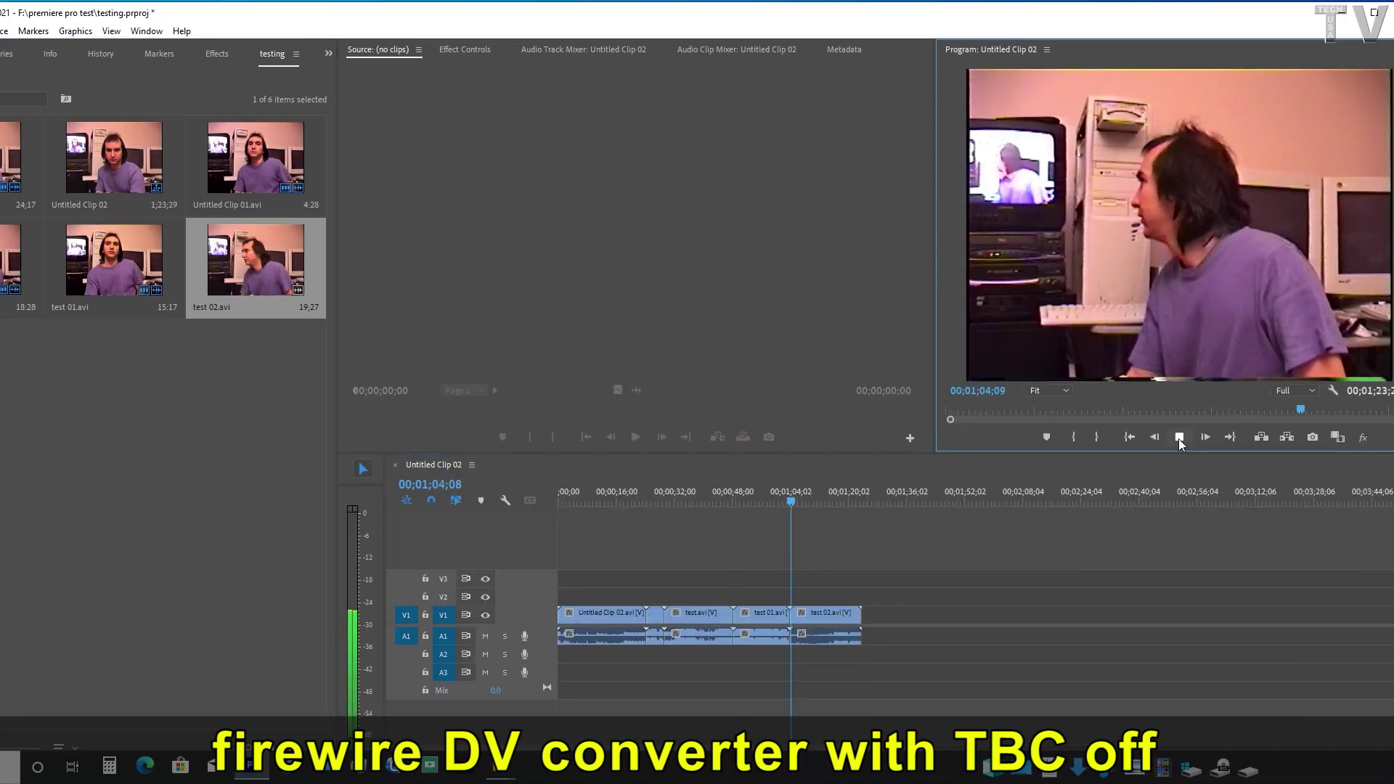